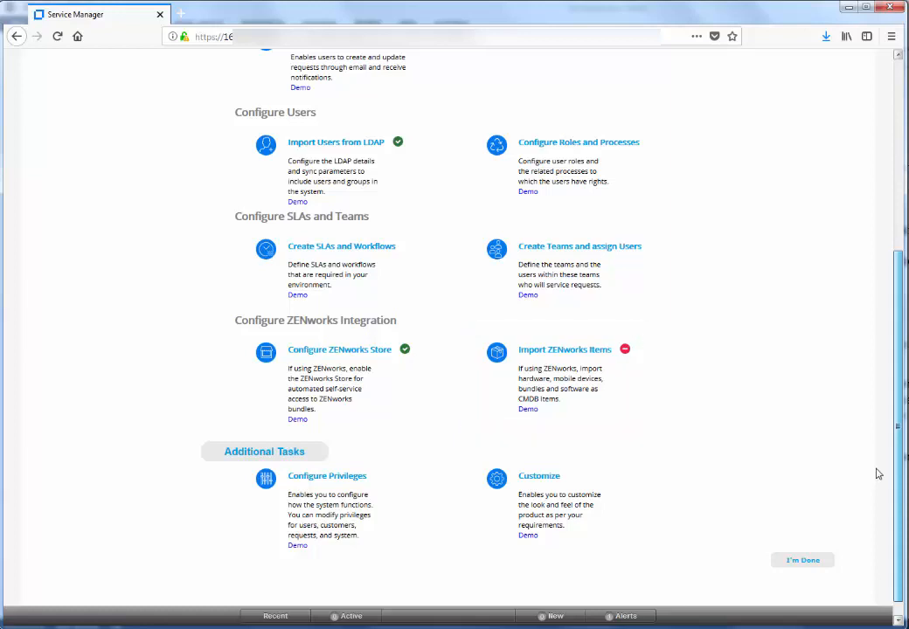
Step: Start a new ZENworks item import configuration and enter zenworks-sd as its server identifier
scroll(879, 475, "down", 1)
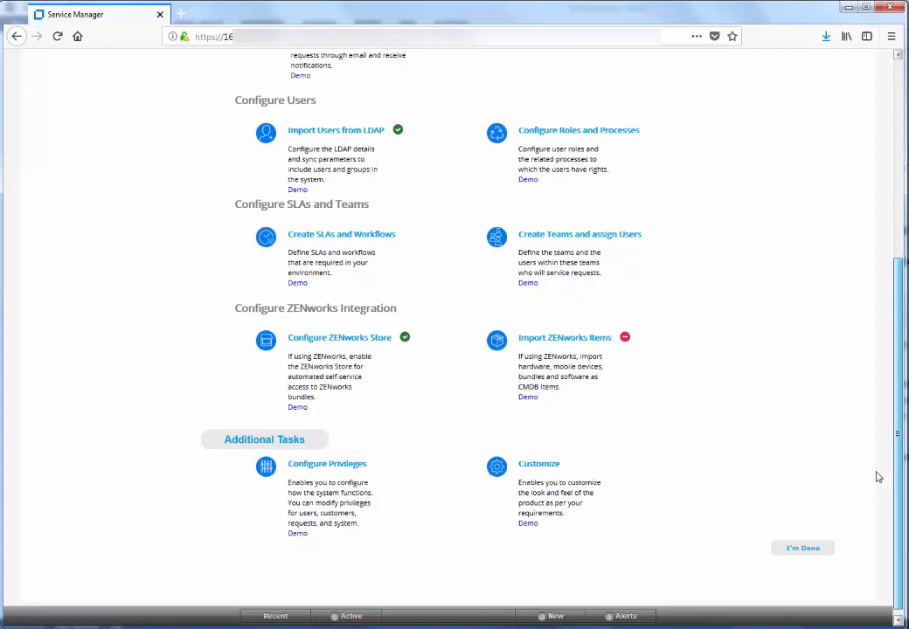
left_click(560, 340)
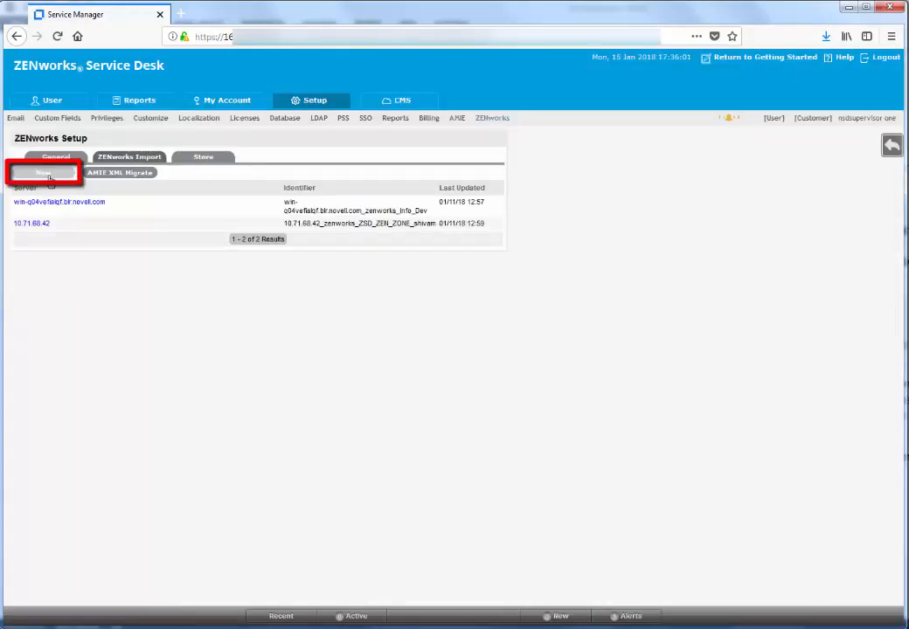
left_click(49, 174)
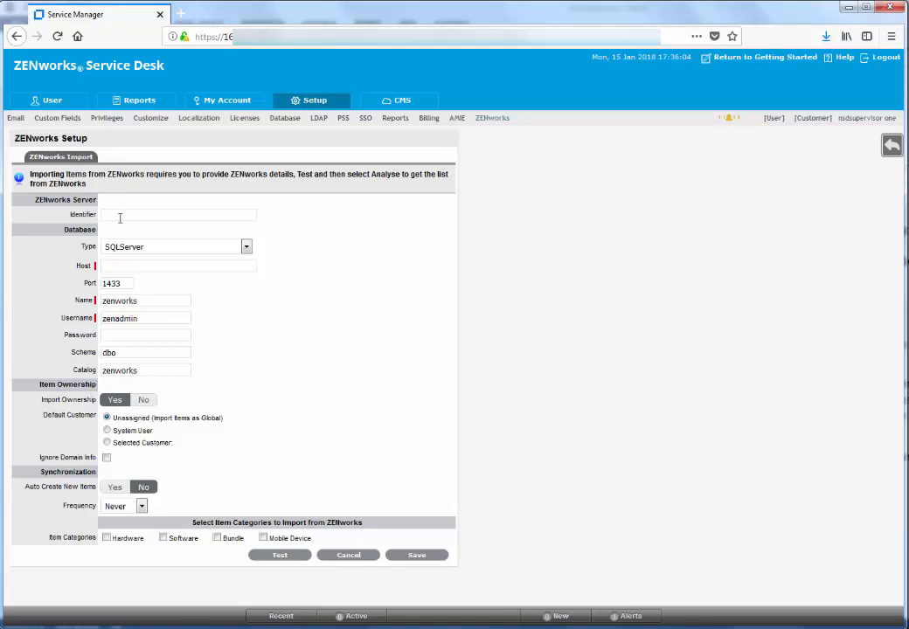
type("zenwor")
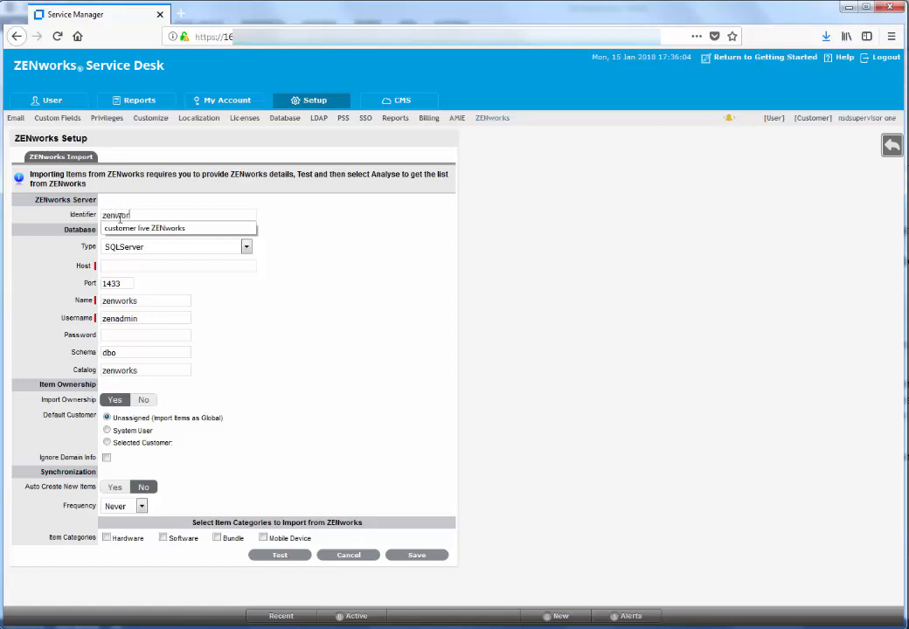
type("ks-")
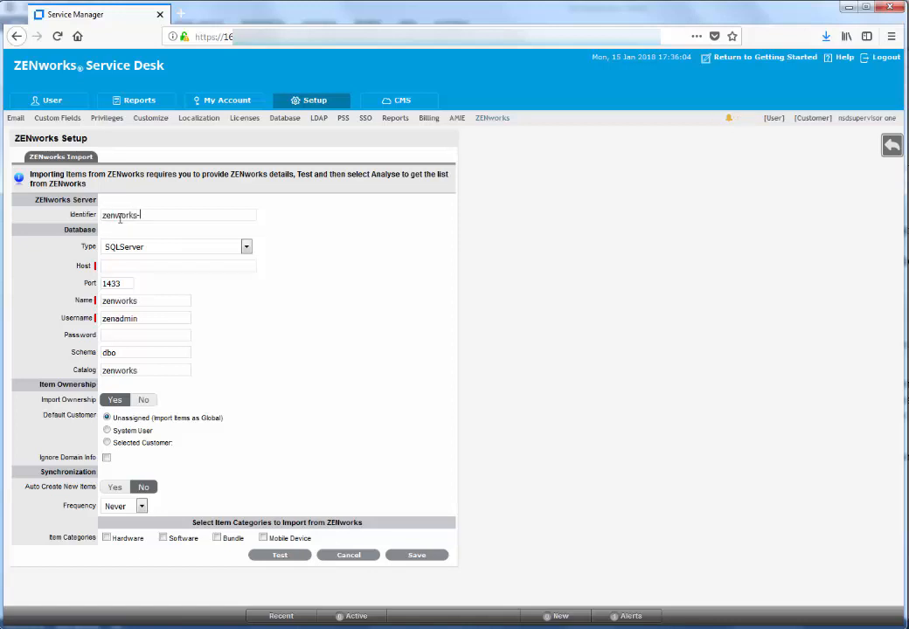
type("sd")
Step: Set the database type to Sybase Anywhere, the host to 10.71.68.42, and enter the name of the ZENworks zone database
left_click(156, 249)
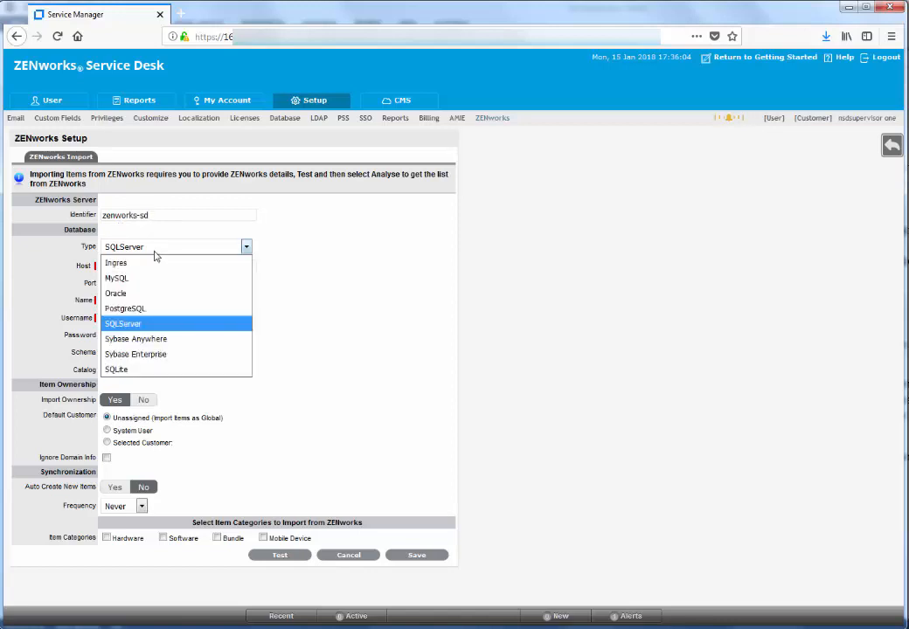
left_click(138, 341)
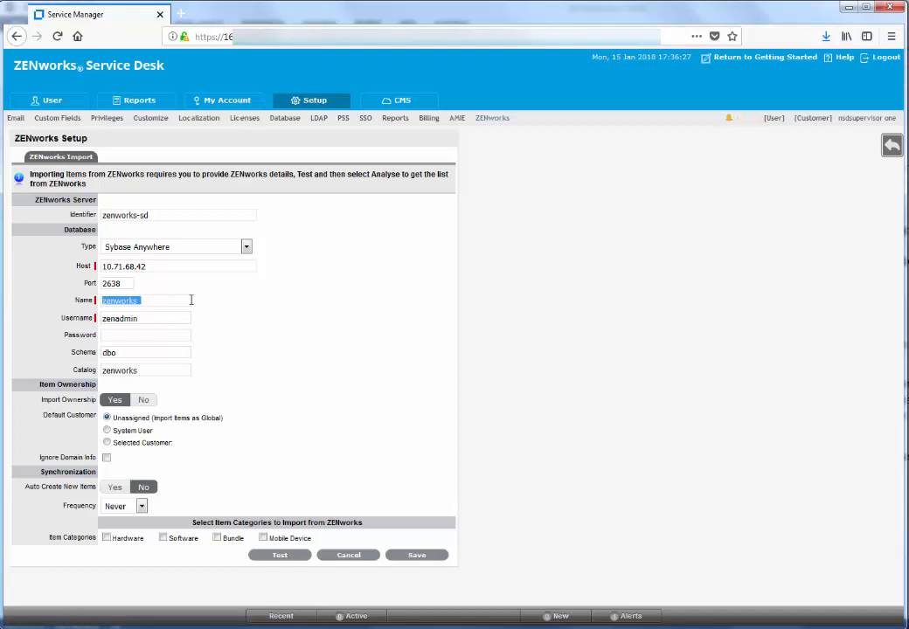
key("ctrl+v")
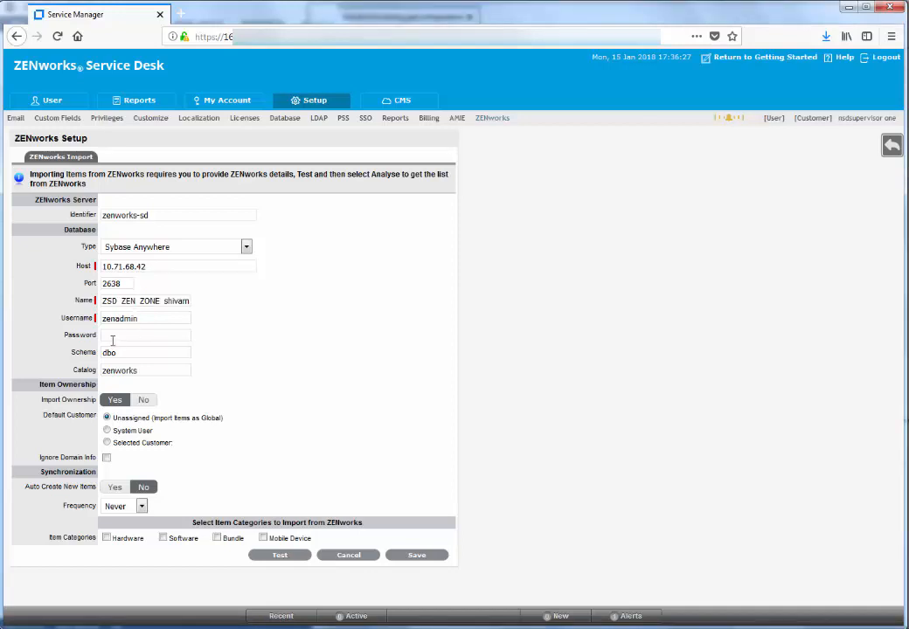
Step: Enter the database password and clear the default schema value
left_click(112, 337)
key("BackSpace")
key("BackSpace")
key("BackSpace")
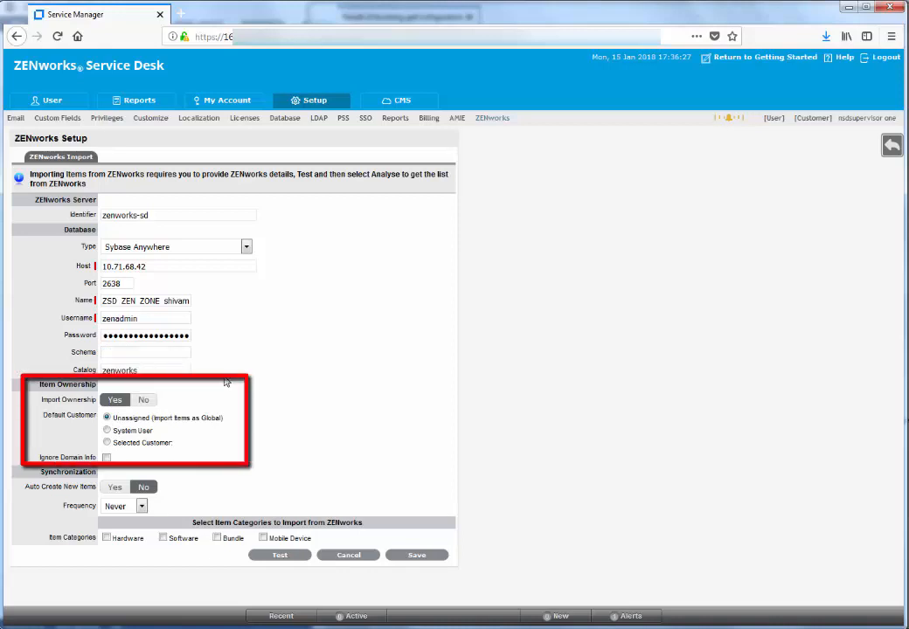
Step: Enable Auto Create New Items and include the Hardware, Software, Bundle and Mobile Device categories in the import
left_click(112, 492)
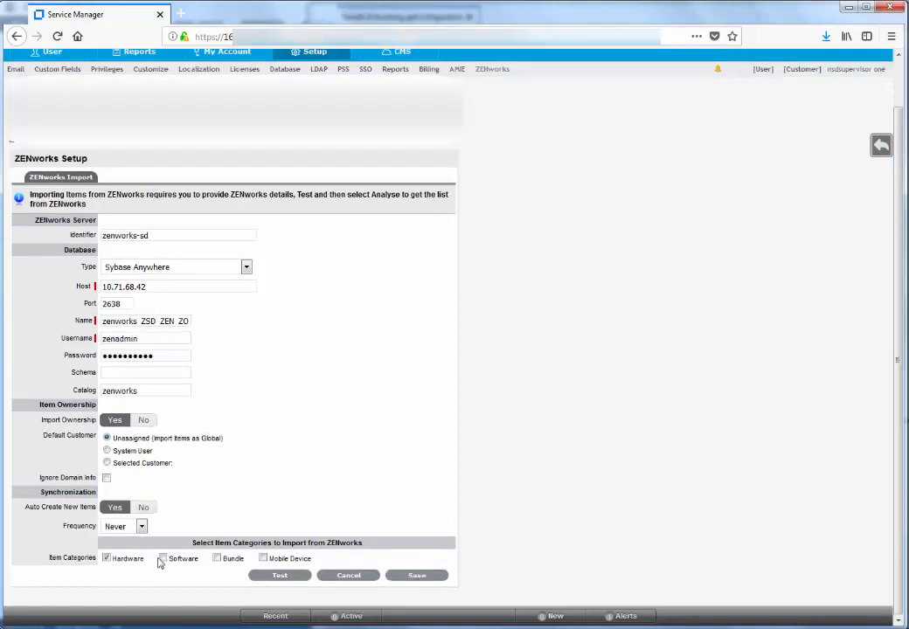
left_click(162, 558)
left_click(217, 558)
left_click(263, 558)
left_click(264, 558)
Step: Test and save the zenworks-sd import configuration, and run the analysis of its ZENworks information
left_click(285, 575)
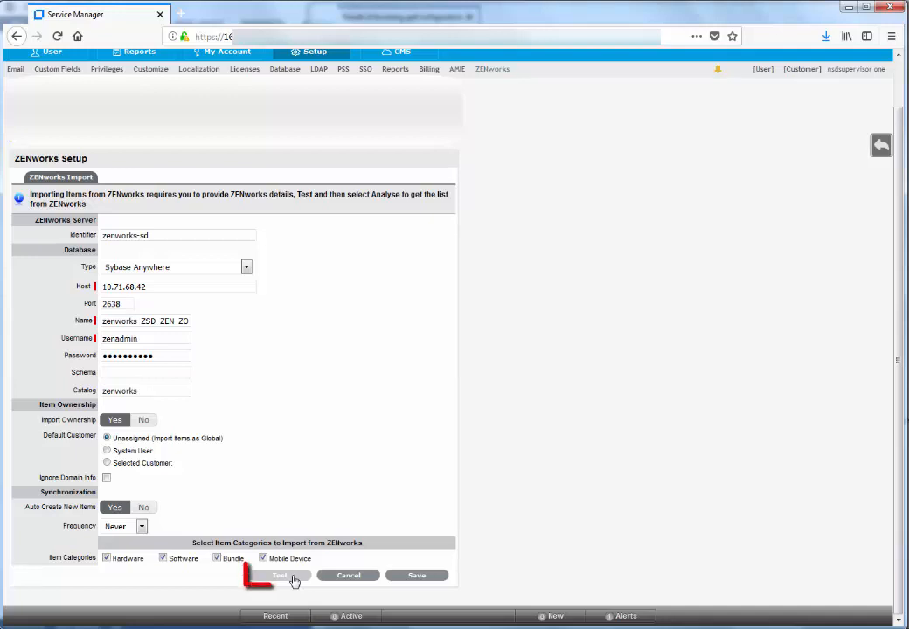
left_click(415, 576)
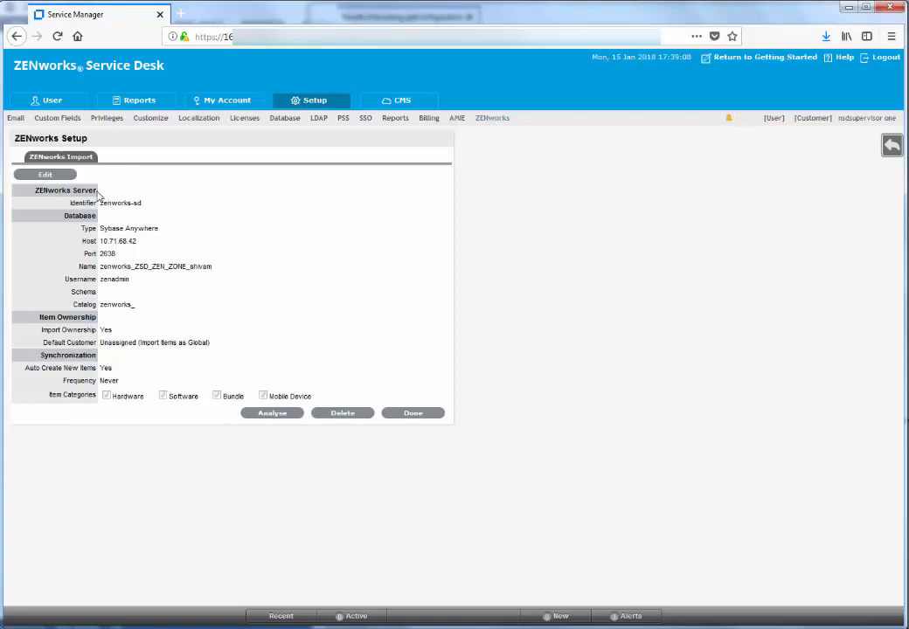
left_click(269, 416)
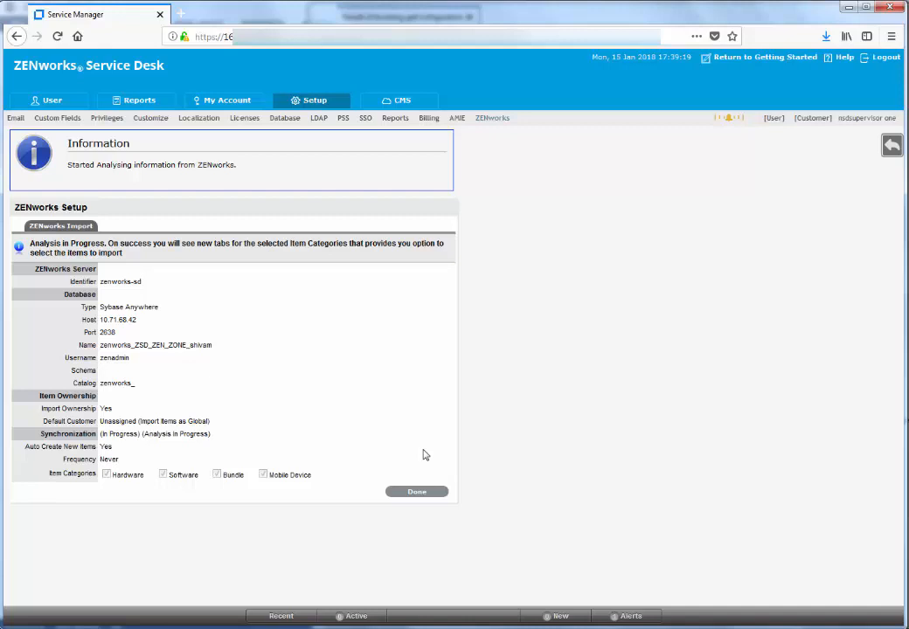
left_click(417, 493)
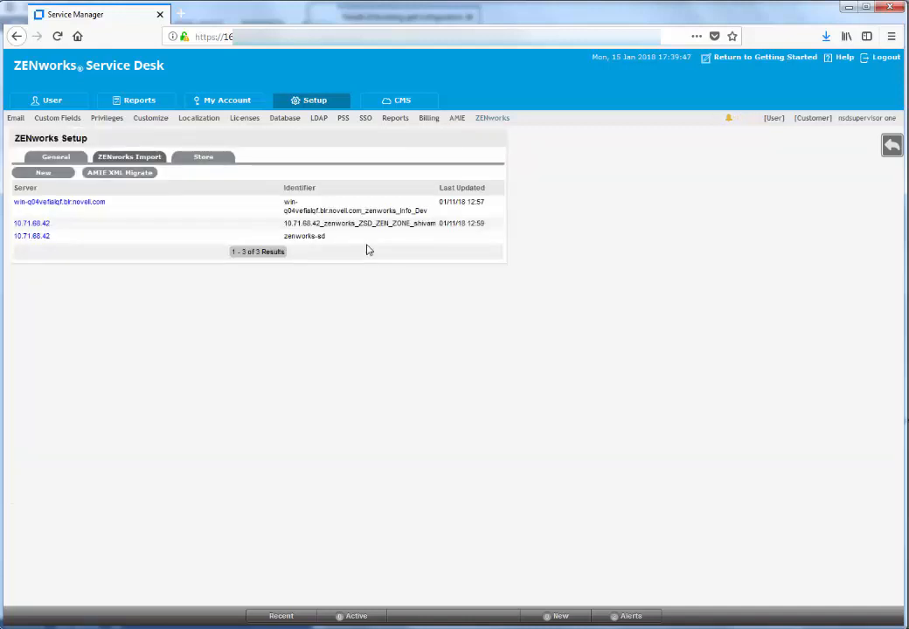
Step: Review the ZENworks import analysis summary alert and close the alerts
left_click(730, 120)
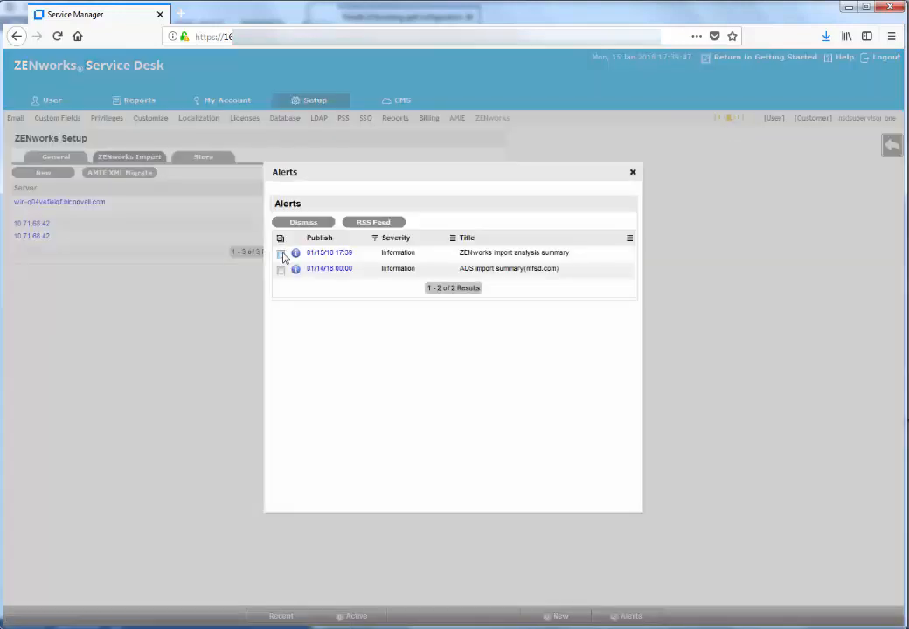
left_click(320, 253)
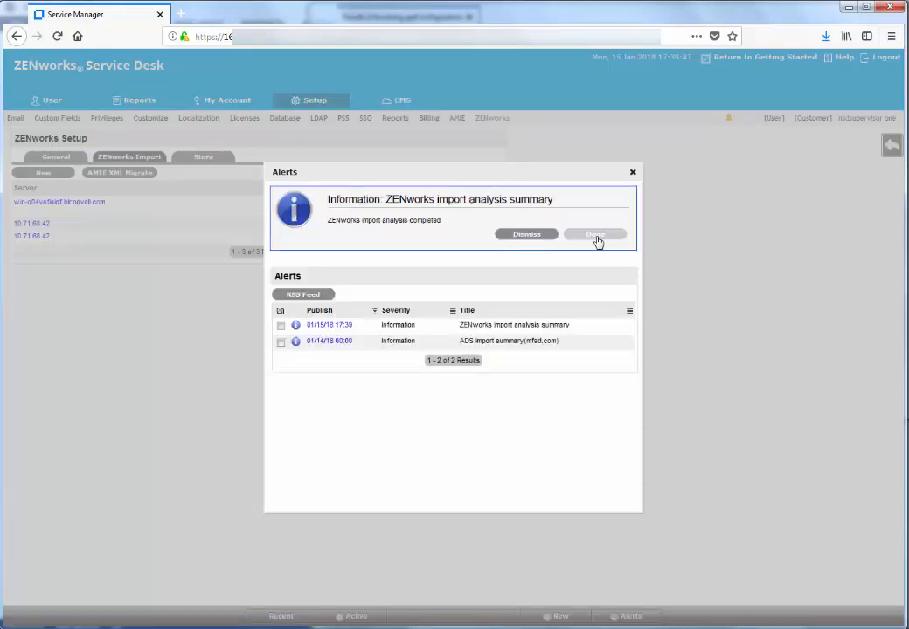
left_click(597, 236)
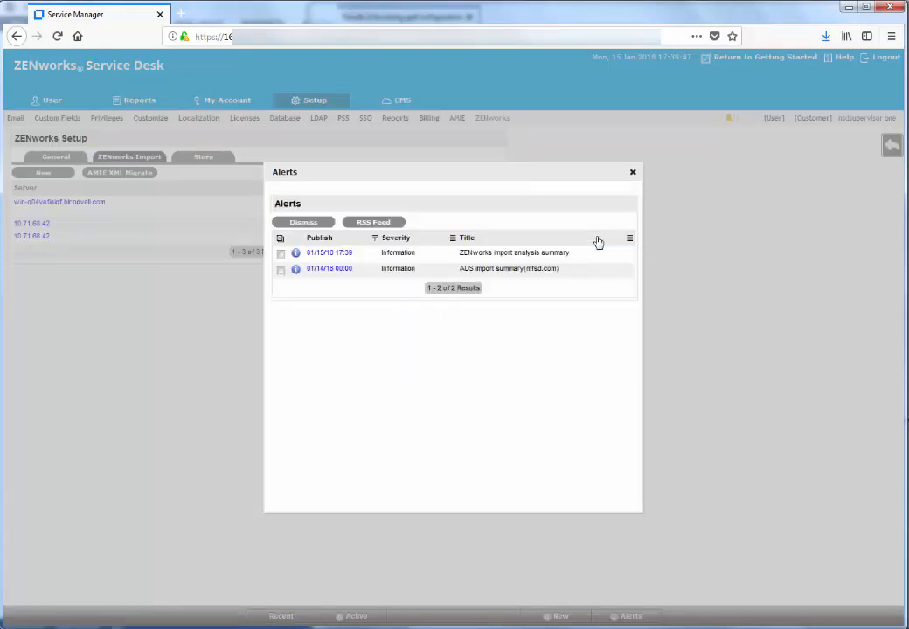
left_click(633, 174)
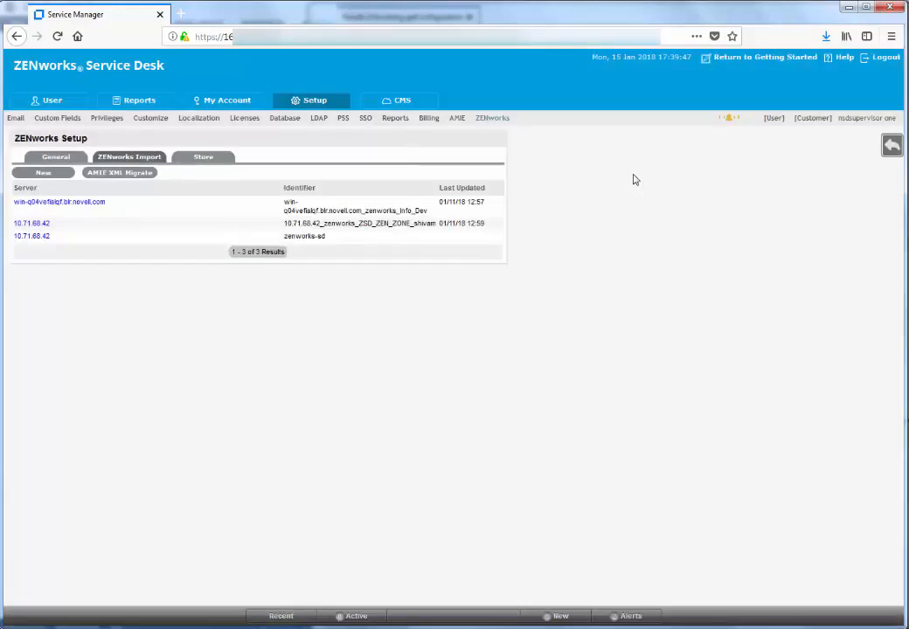
Step: Open the zenworks-sd configuration and select the whole Devices tree, including all server groups, for hardware import
left_click(40, 238)
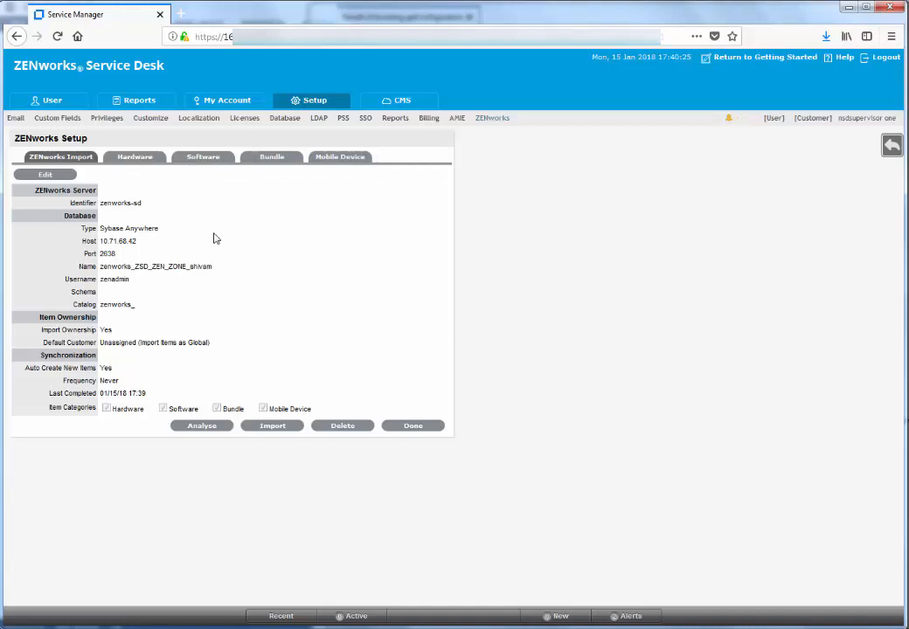
left_click(137, 163)
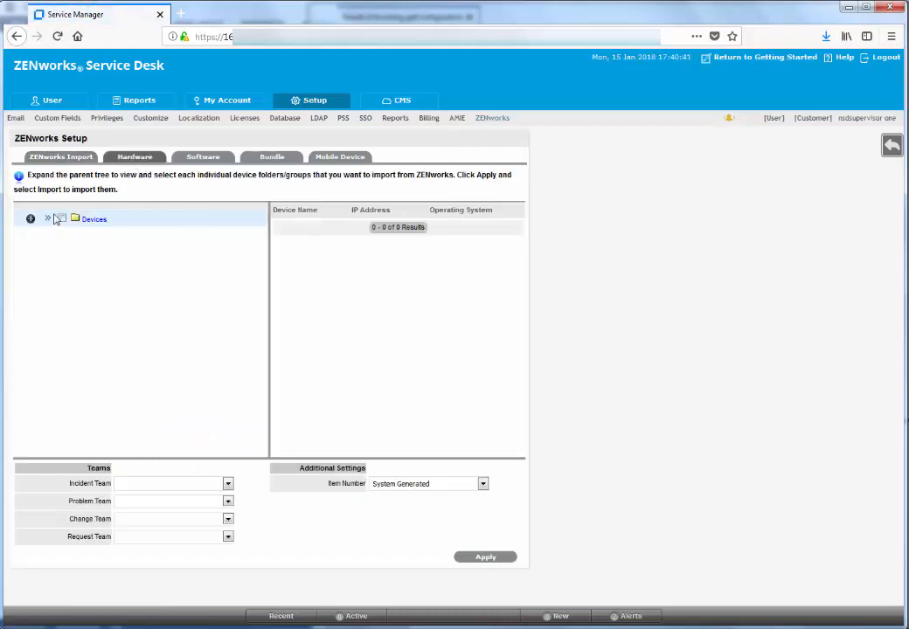
left_click(49, 218)
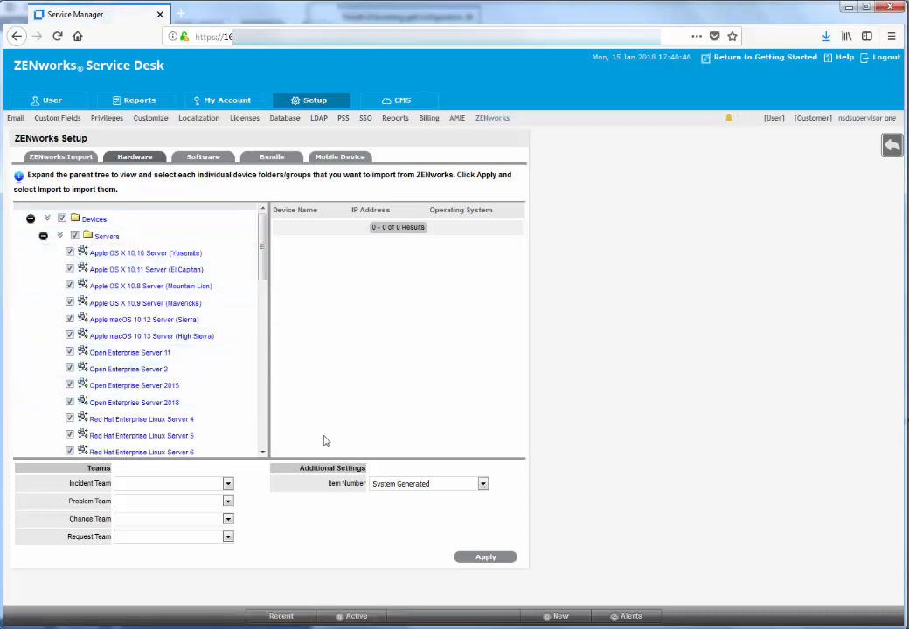
Step: Assign Default Incident Team as the hardware incident team and set the item number to Hostname
left_click(194, 485)
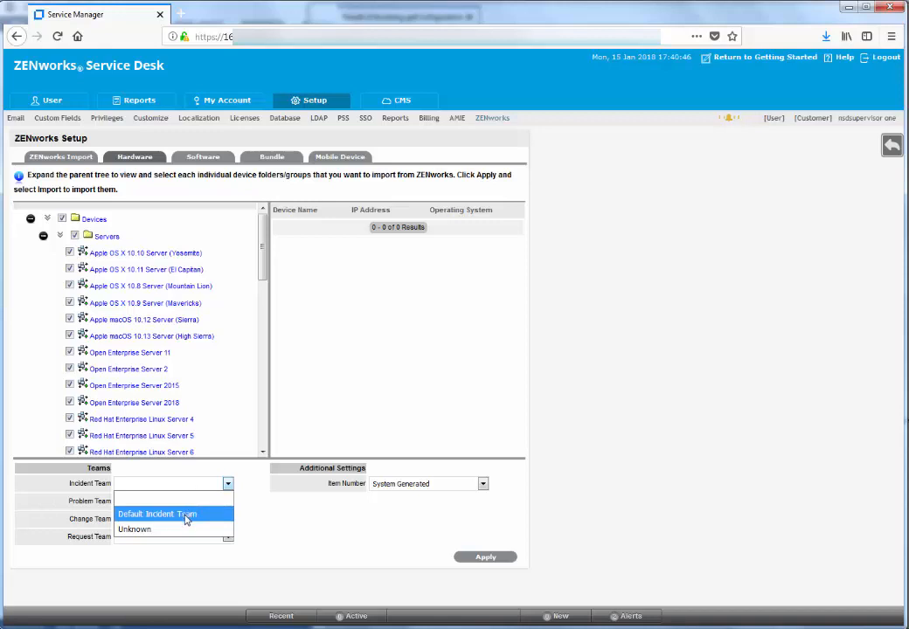
left_click(185, 519)
left_click(483, 483)
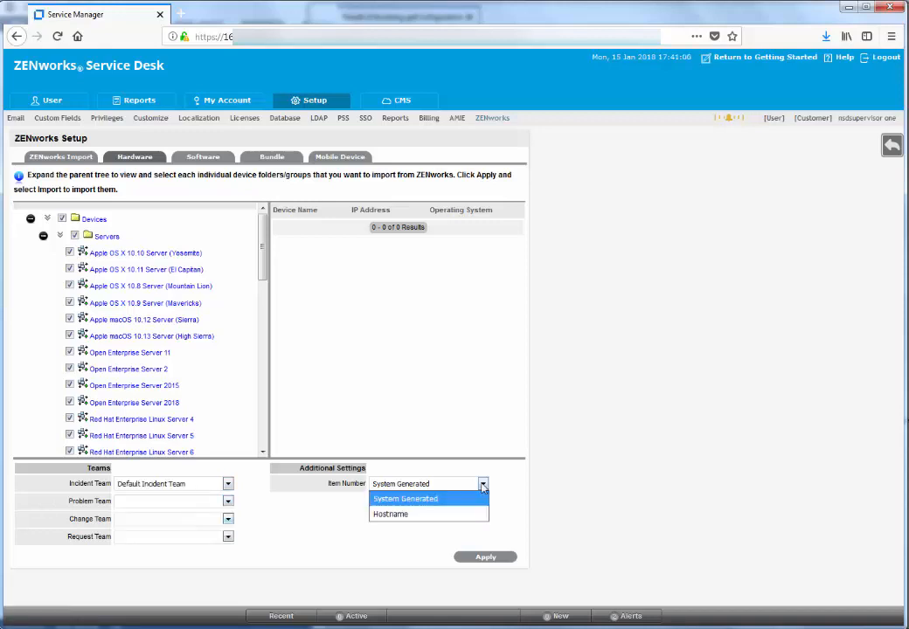
left_click(441, 517)
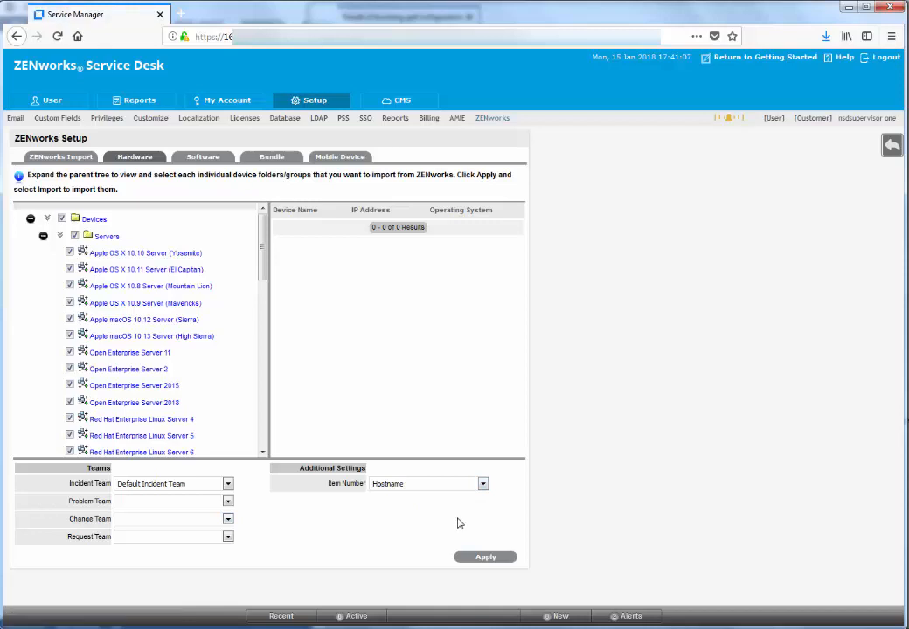
Step: Apply the hardware selection, import the selected items from ZENworks, and return to the server list
left_click(492, 559)
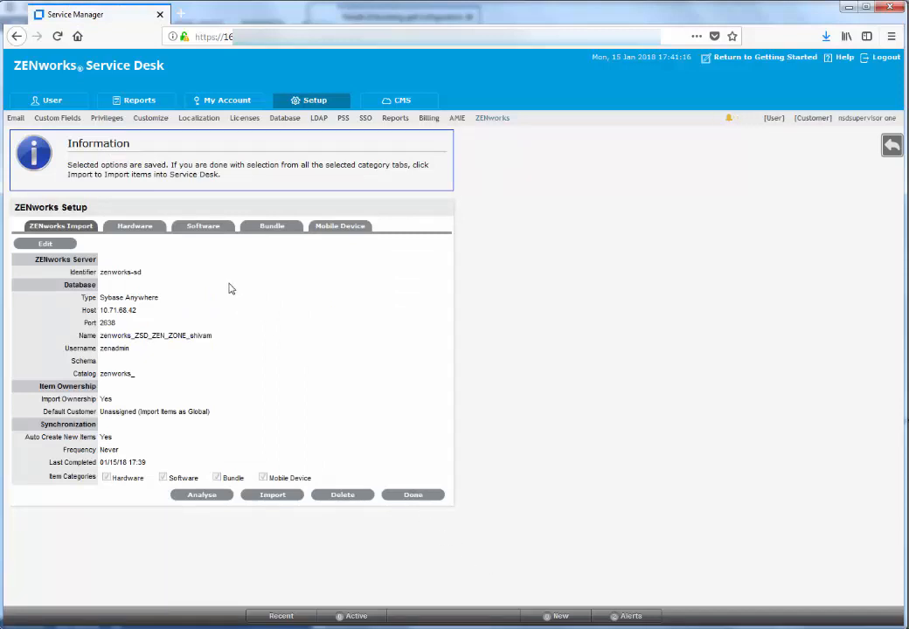
left_click(272, 497)
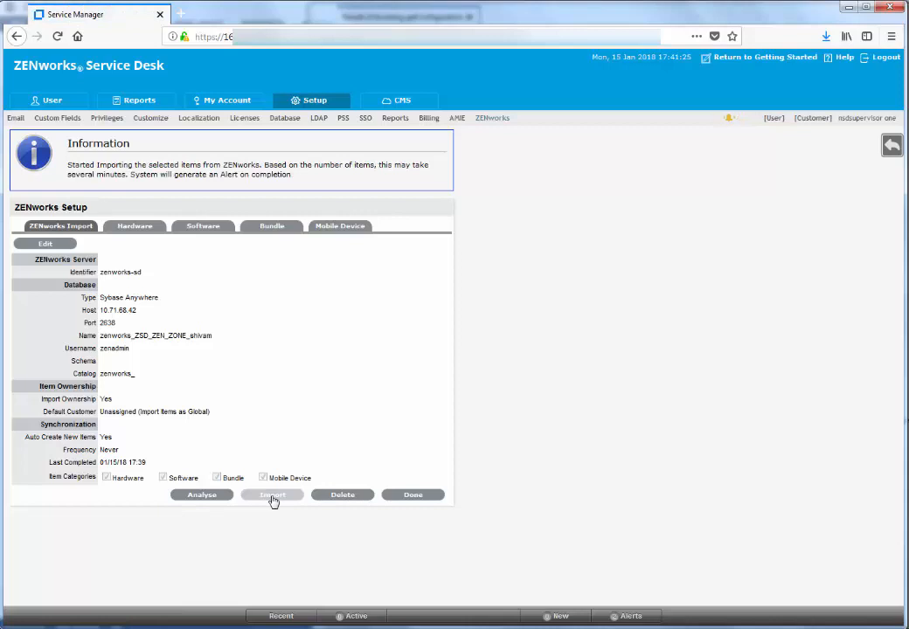
left_click(414, 496)
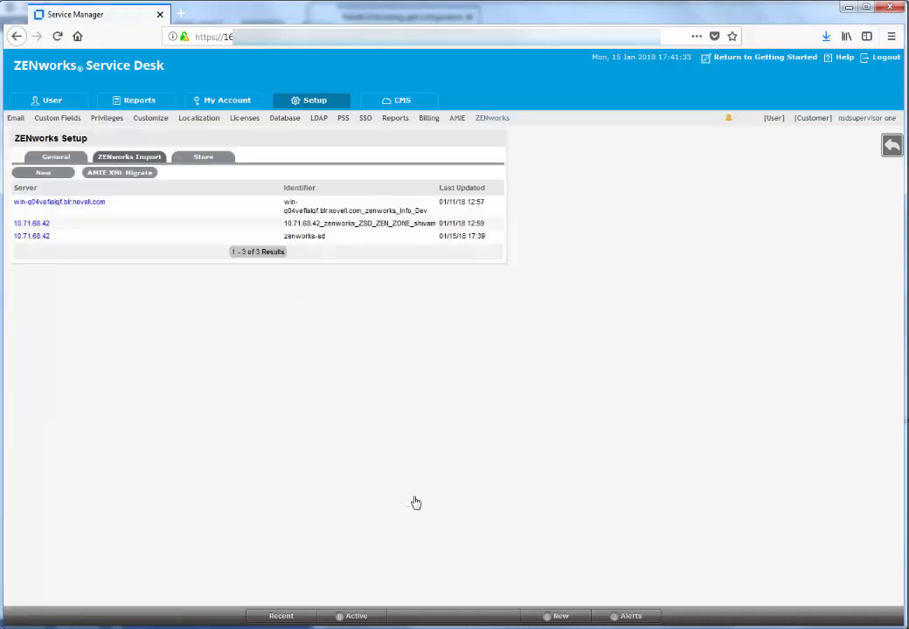
Step: Review the ZENworks item import summary alert and close the alerts
left_click(730, 120)
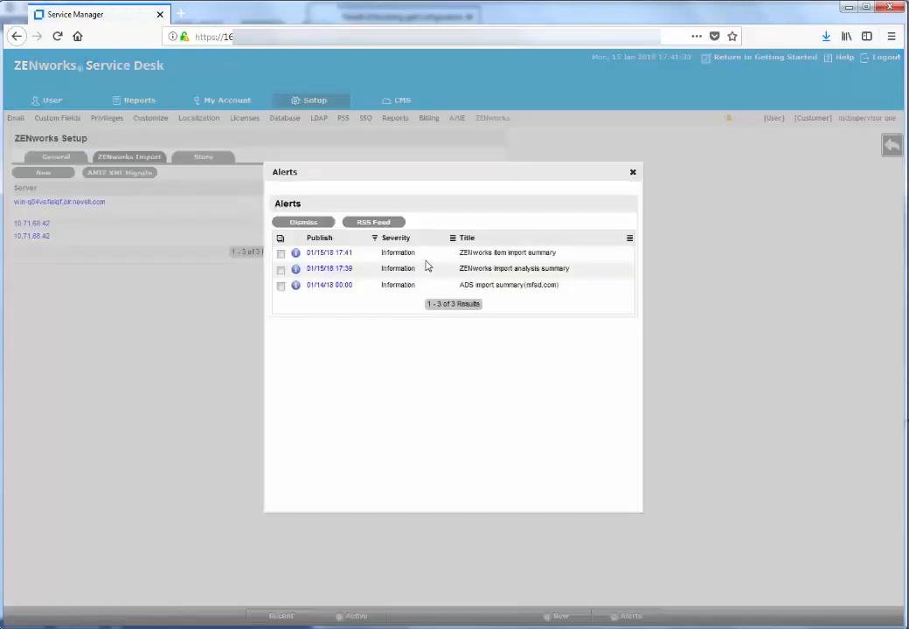
left_click(325, 254)
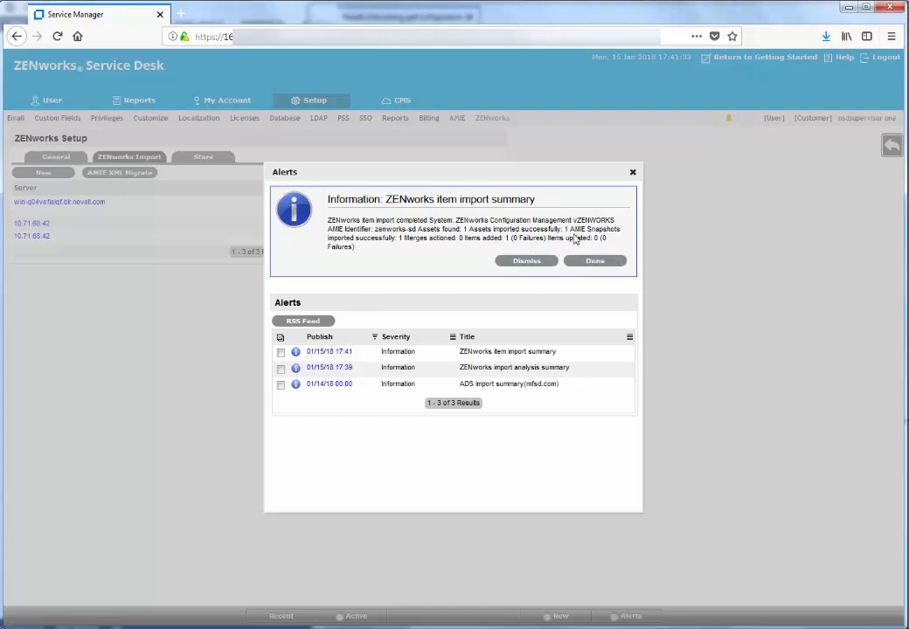
left_click(594, 262)
left_click(595, 263)
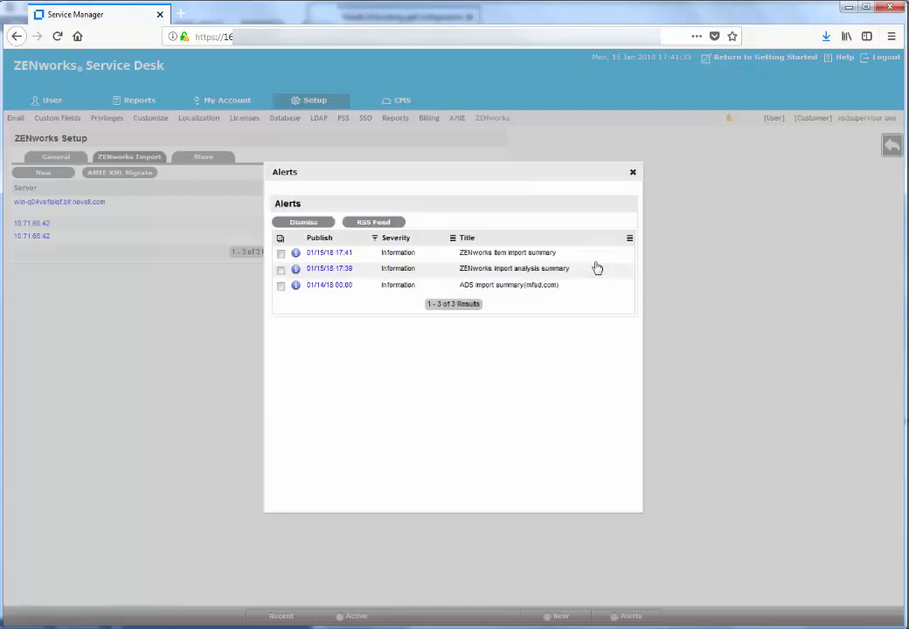
left_click(633, 174)
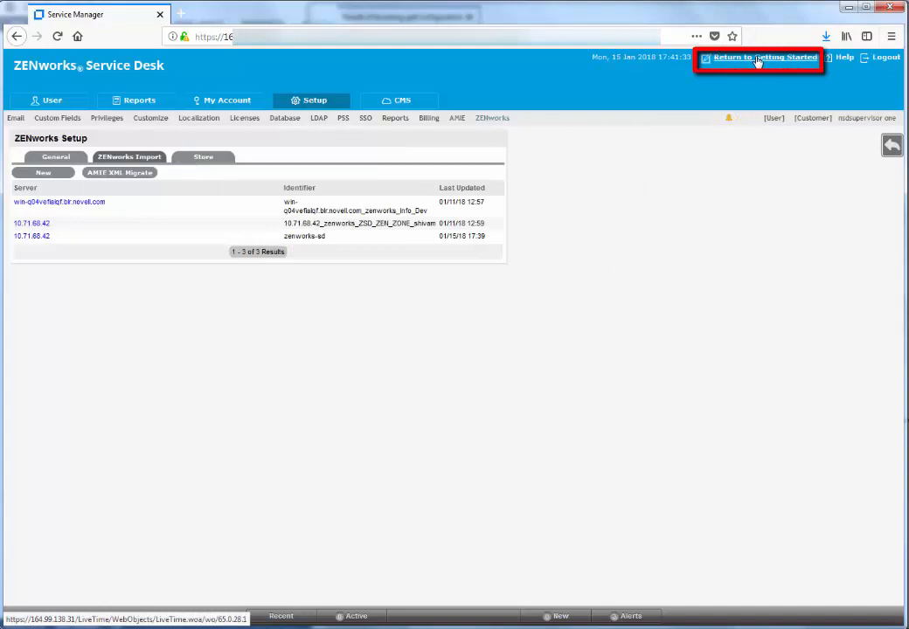
Step: Return to the Getting Started page and check the status of Import ZENworks Items
left_click(892, 147)
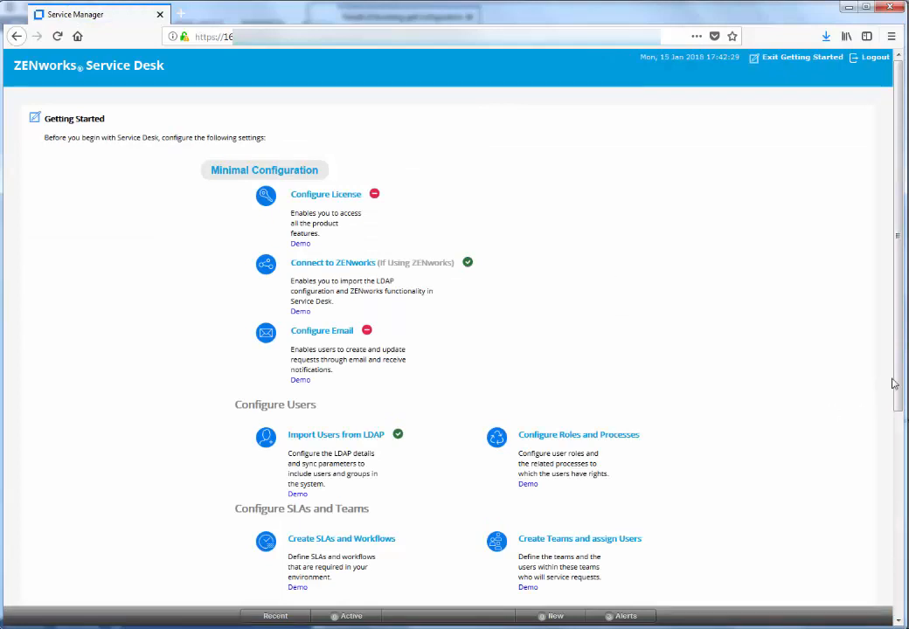
left_click_drag(894, 383, 897, 464)
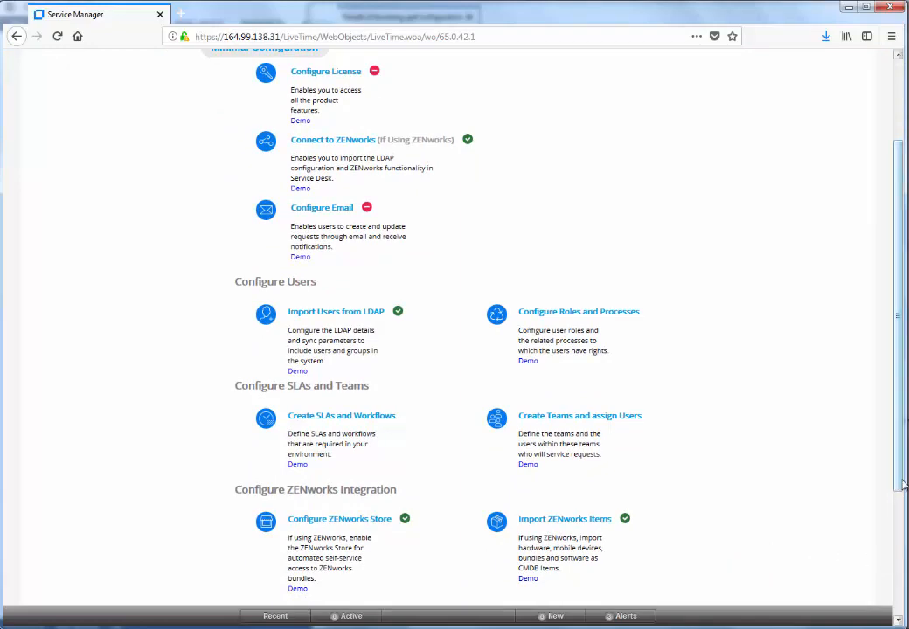
scroll(898, 485, "down", 4)
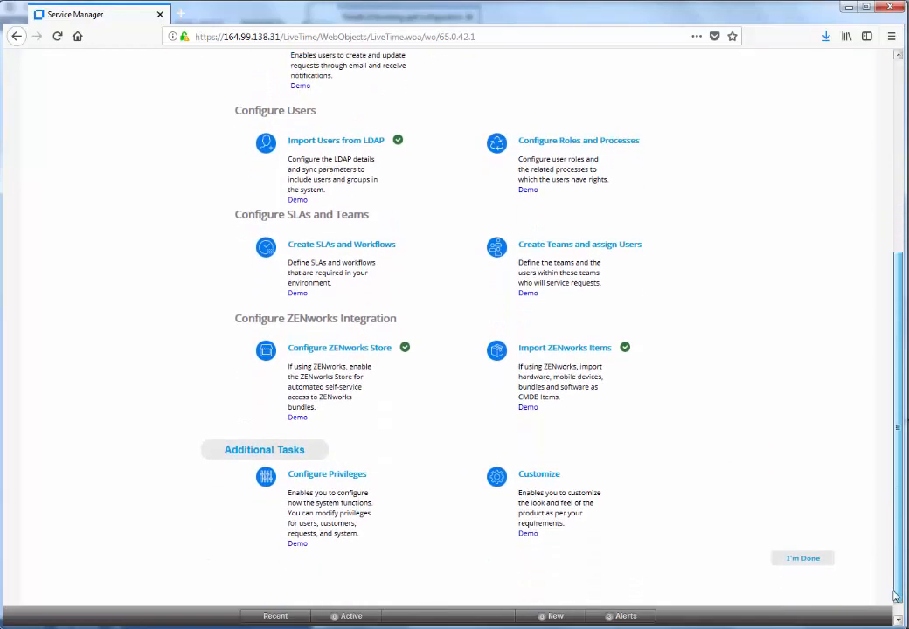